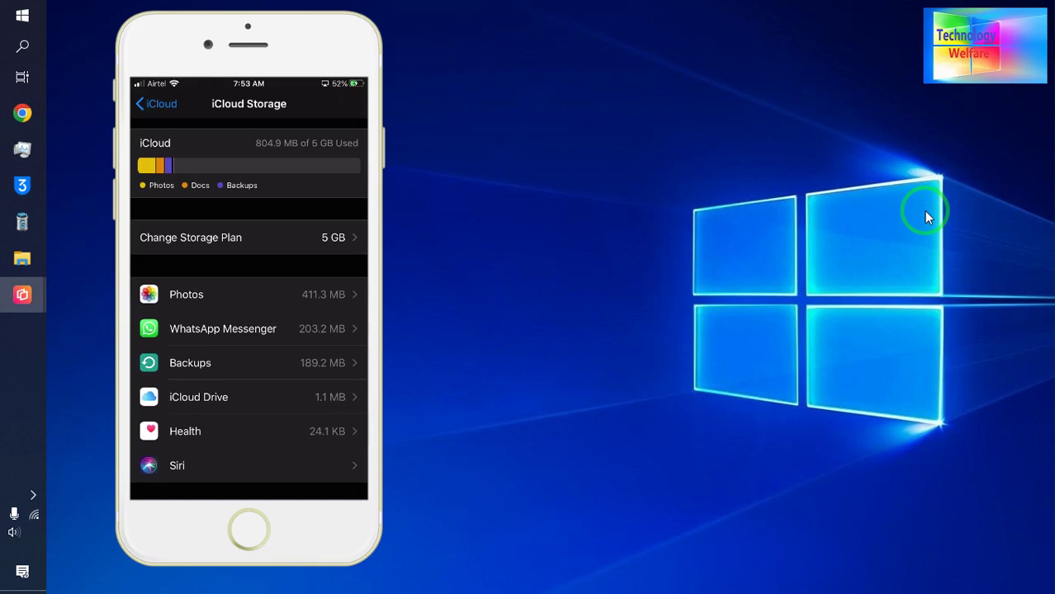
Step: Add Clean Garbage to 3uTools' common Toolbox tools, save the arrangement, and launch it
left_click(22, 186)
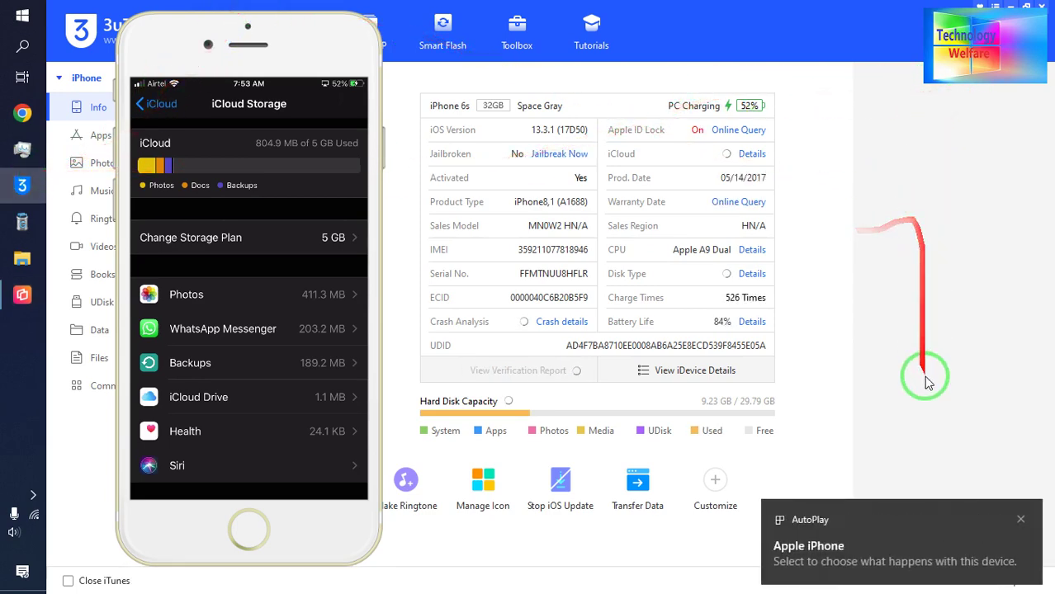
left_click(515, 26)
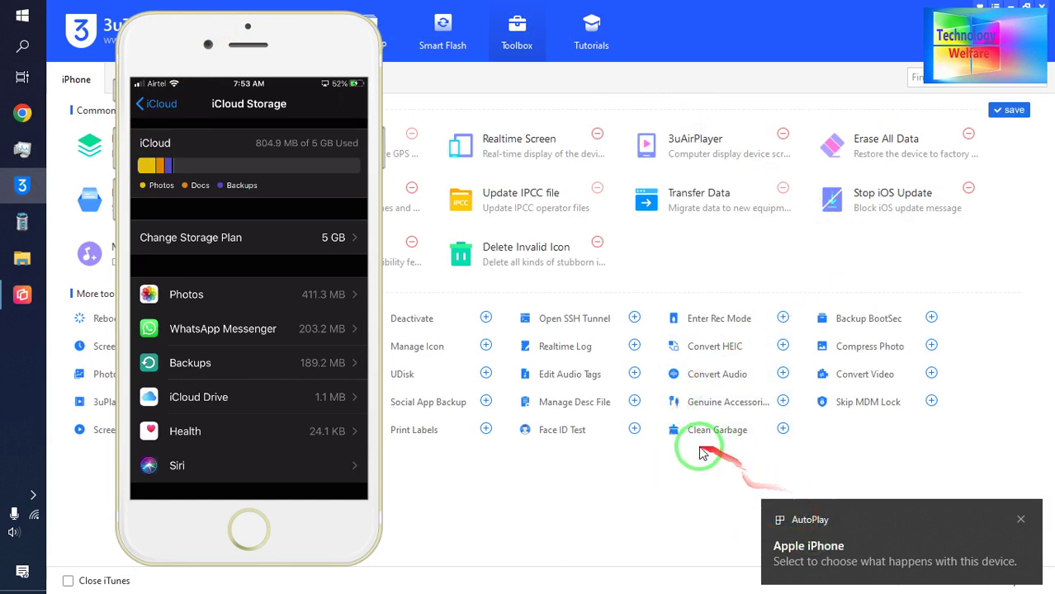
left_click(783, 430)
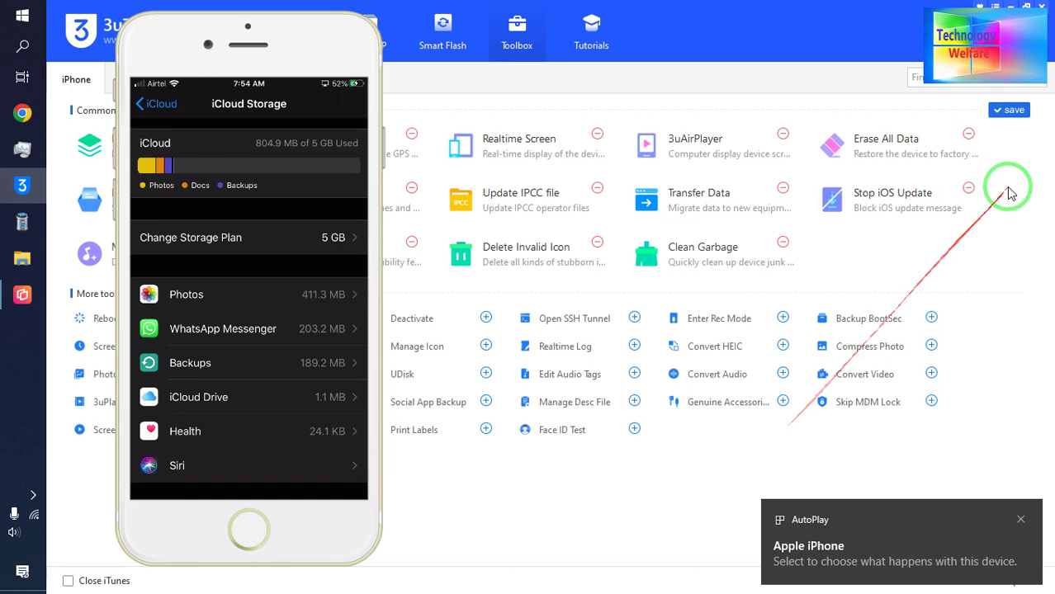
left_click(1009, 110)
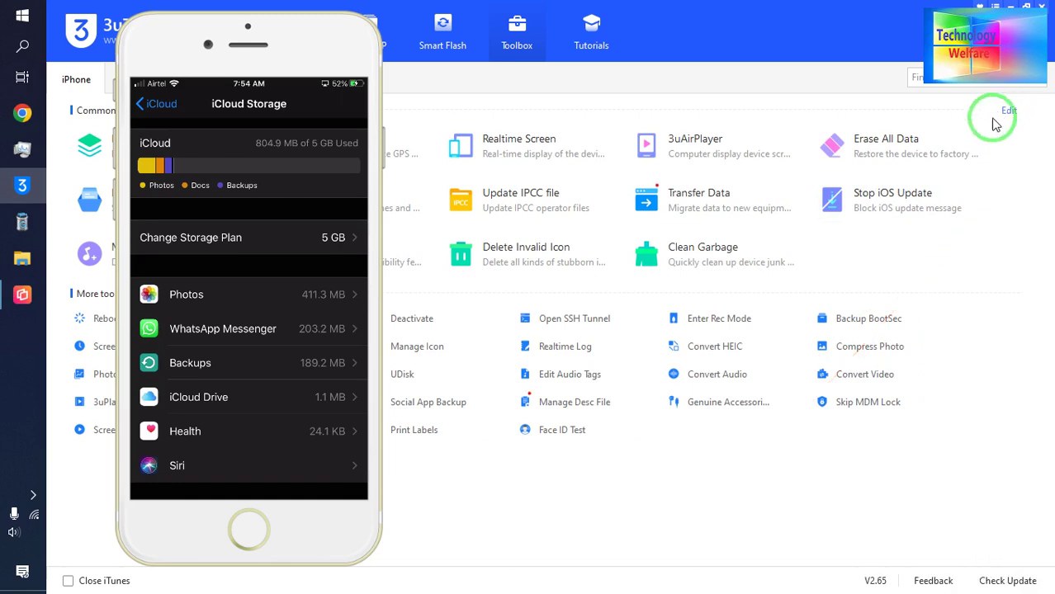
left_click(634, 252)
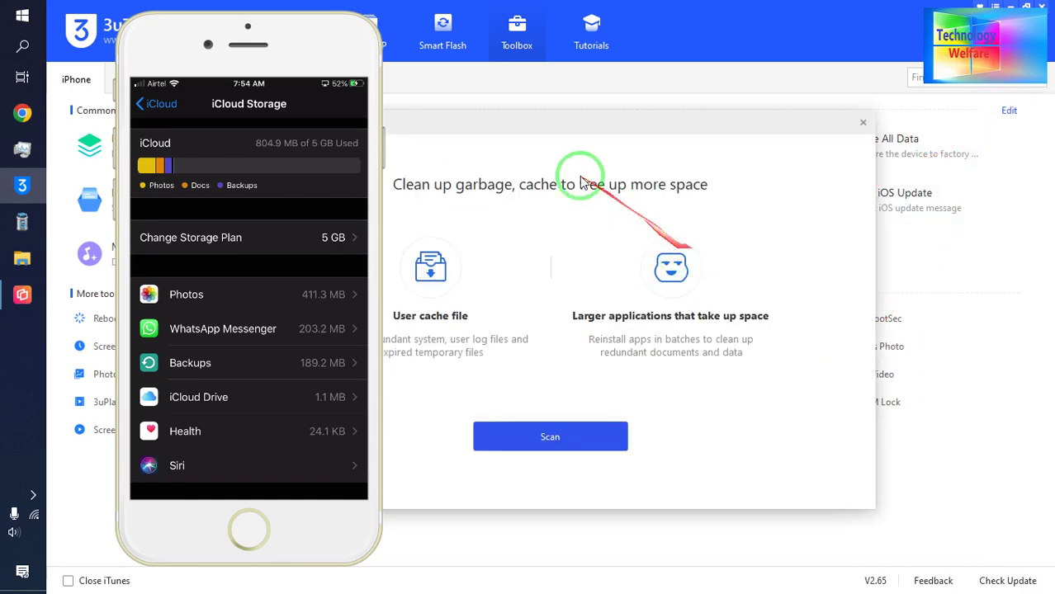
Step: Scan the iPhone for junk, finding 1.37 MB of system cache files
mouse_move(598, 124)
left_mouse_down()
mouse_move(730, 104)
mouse_move(737, 89)
mouse_move(766, 93)
left_mouse_up()
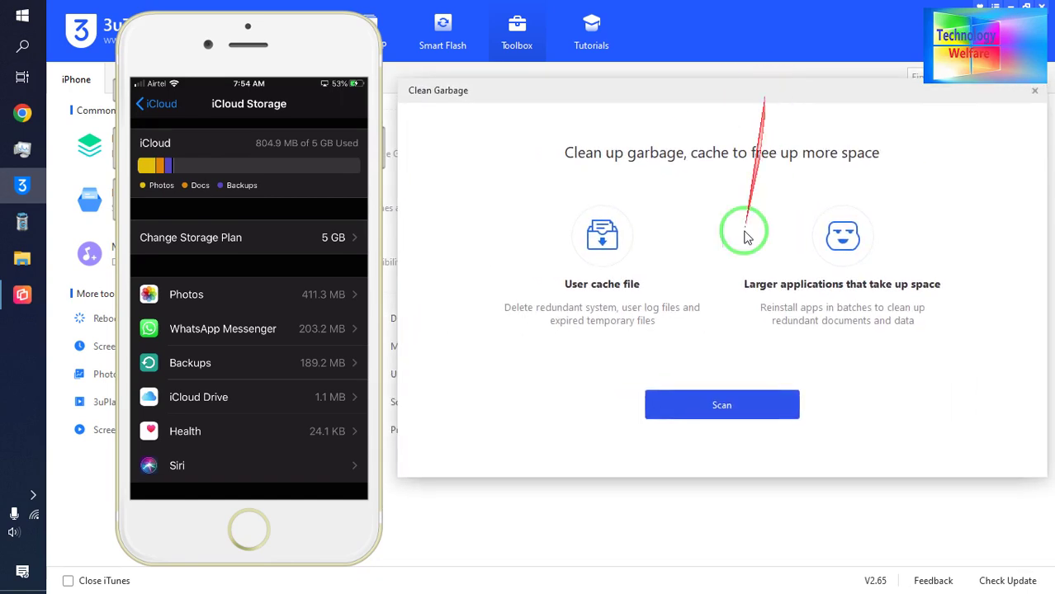
left_click(746, 404)
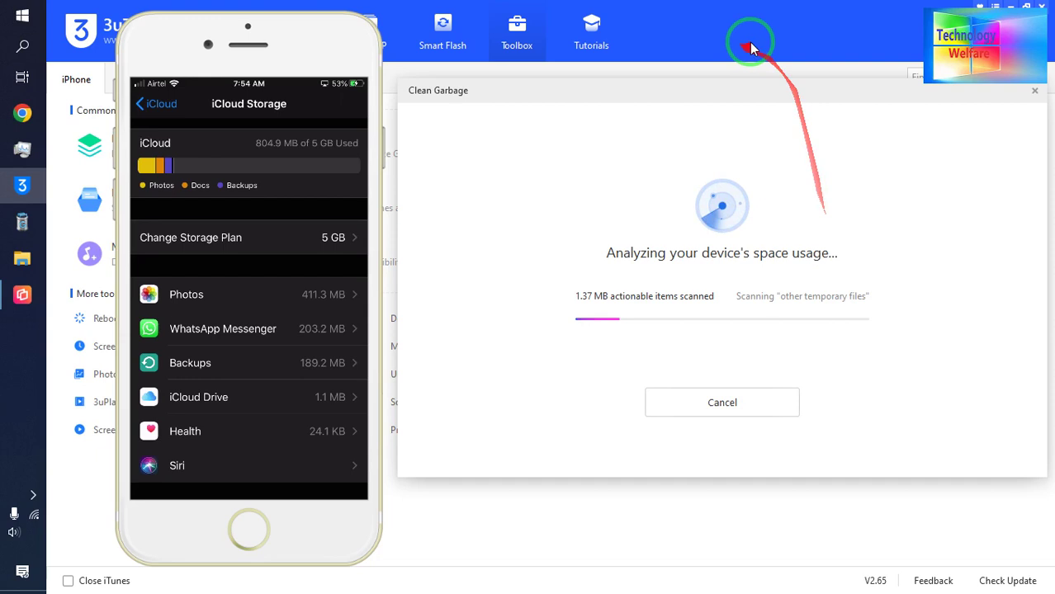
left_click_drag(765, 94, 751, 77)
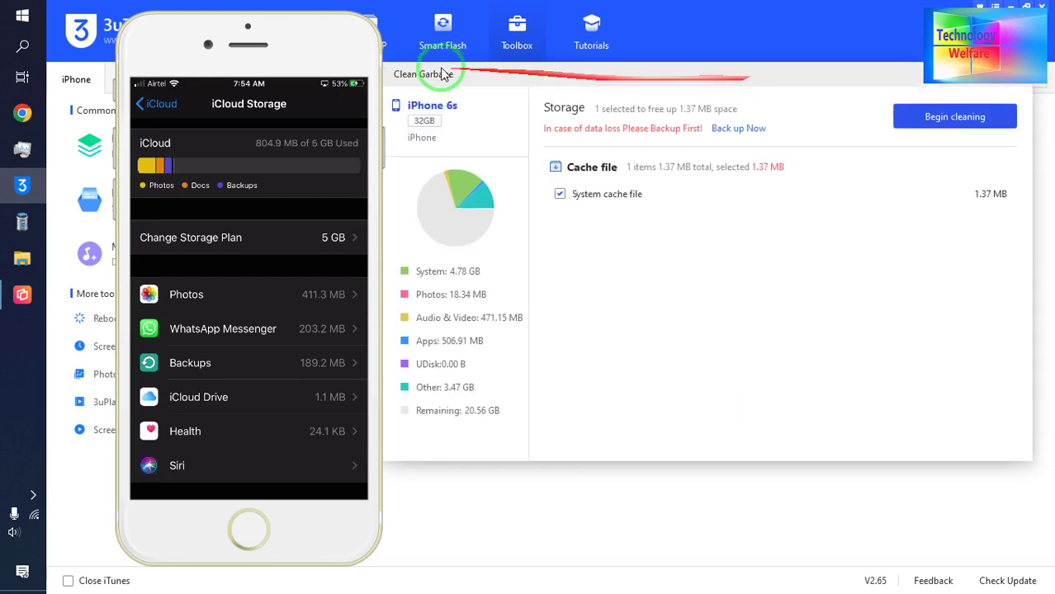
left_click_drag(248, 25, 232, 27)
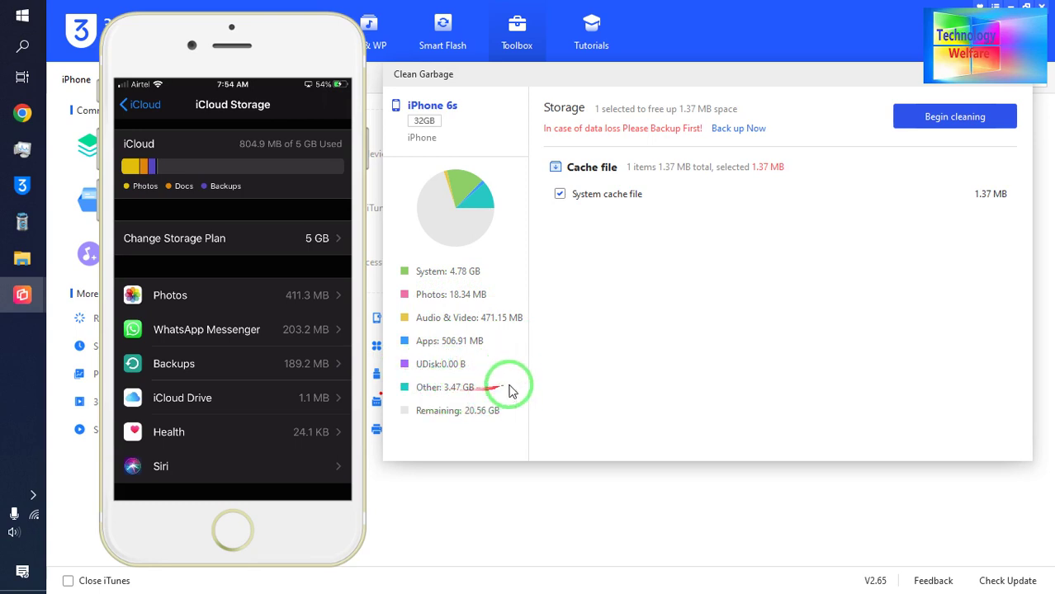
Step: Clean the 1.37 MB of cache, skipping the Apple ID prompt, then return to Toolbox
left_click(947, 122)
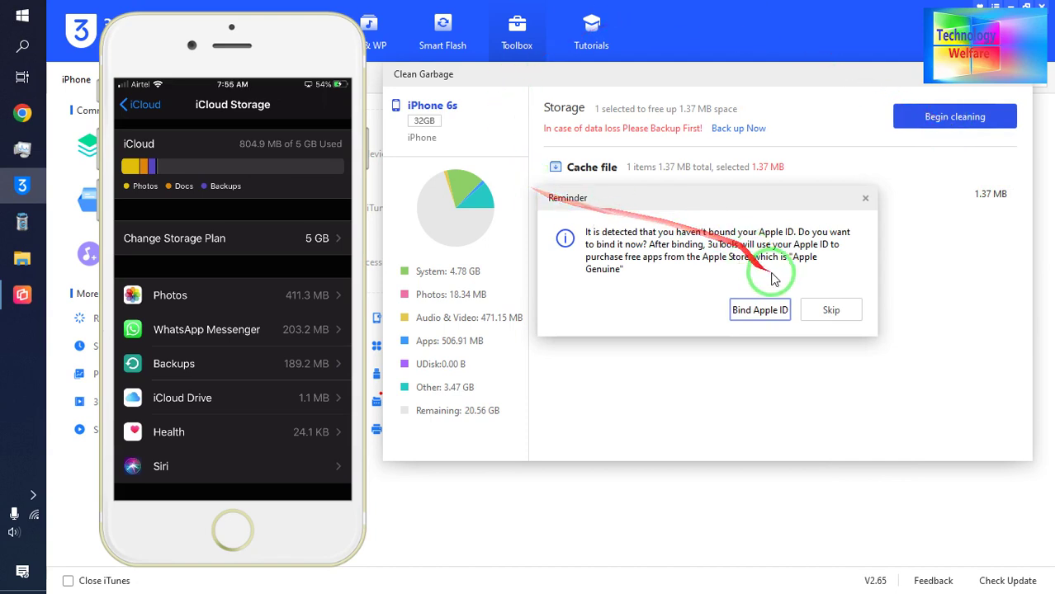
left_click(809, 314)
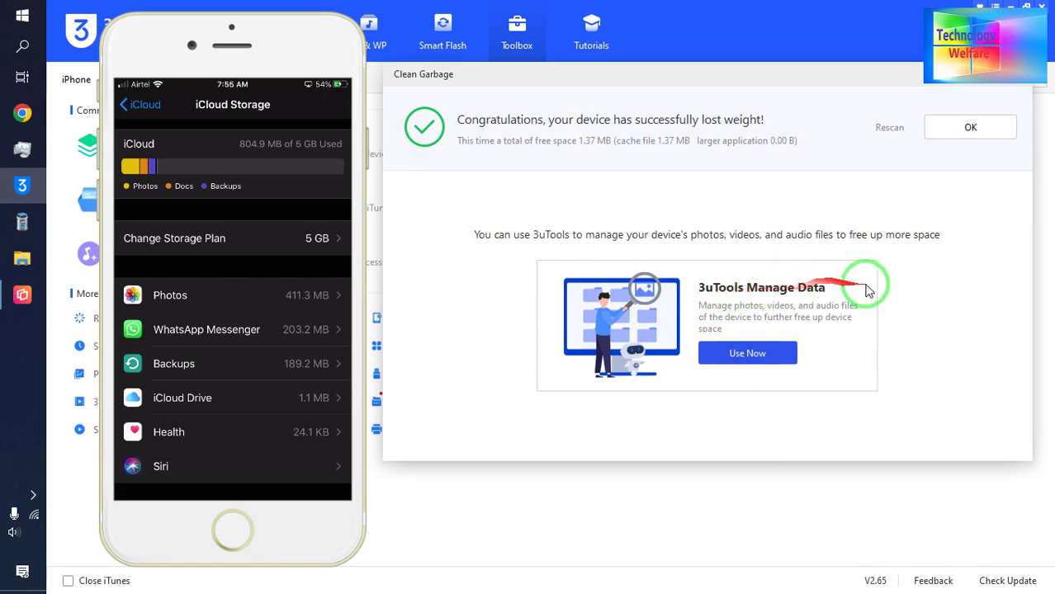
left_click(755, 356)
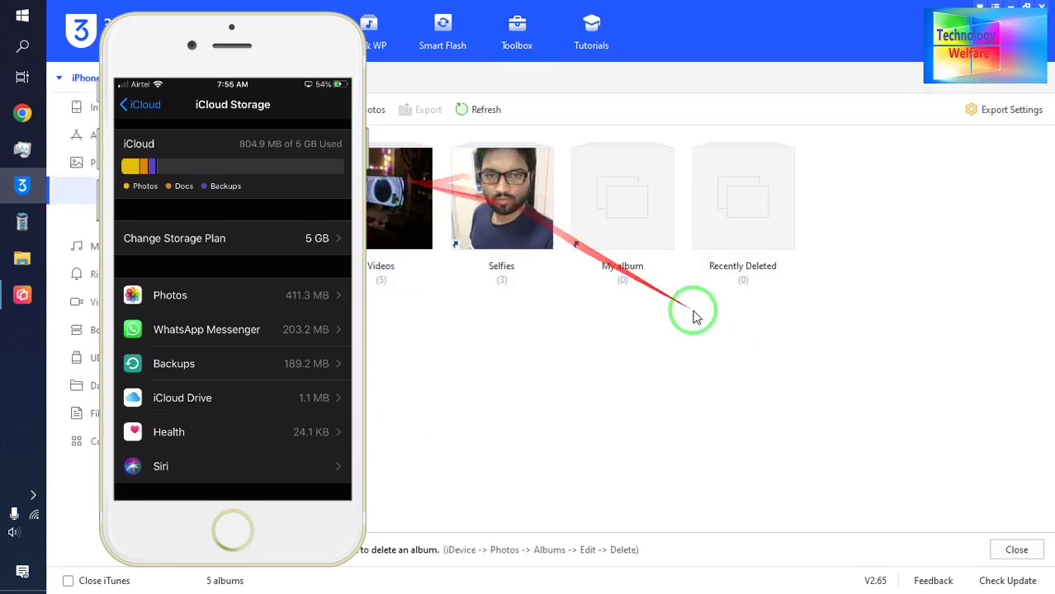
left_click(330, 157)
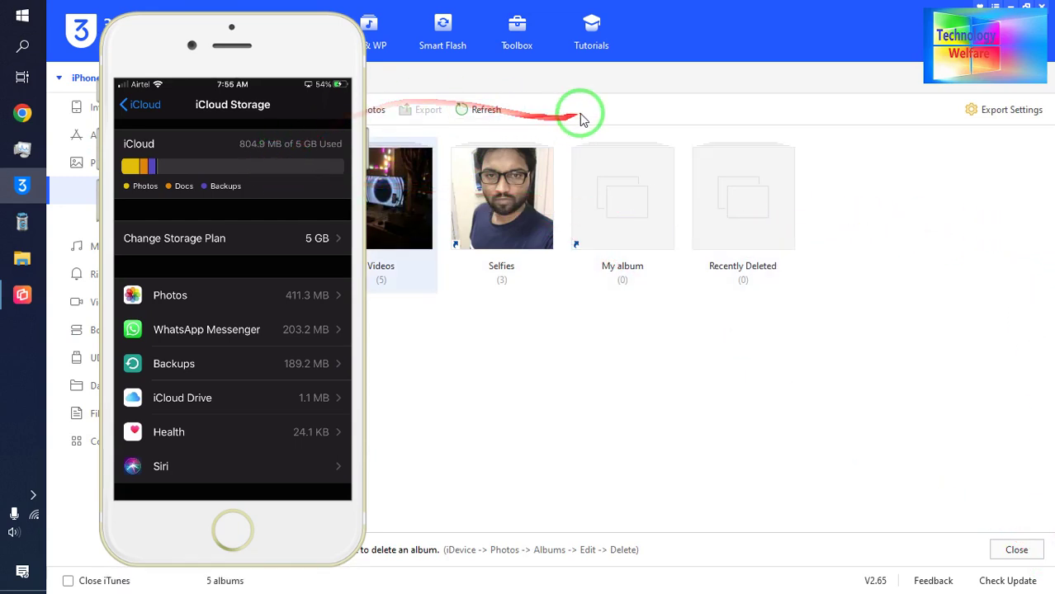
left_click(516, 25)
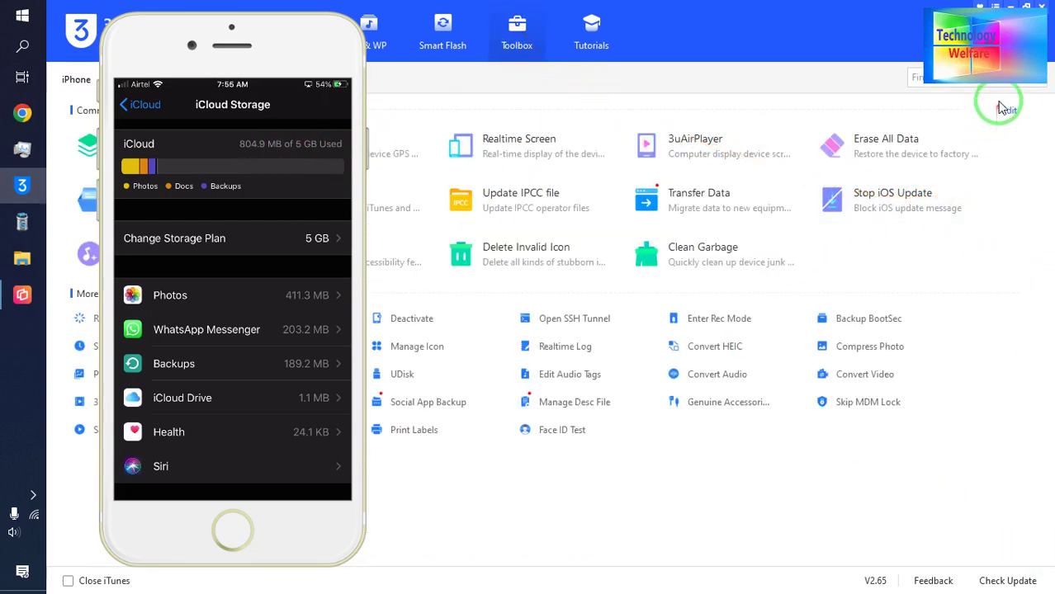
Step: Rerun the Clean Garbage scan, which reports 0 KB of cache and no slimming needed
left_click(703, 248)
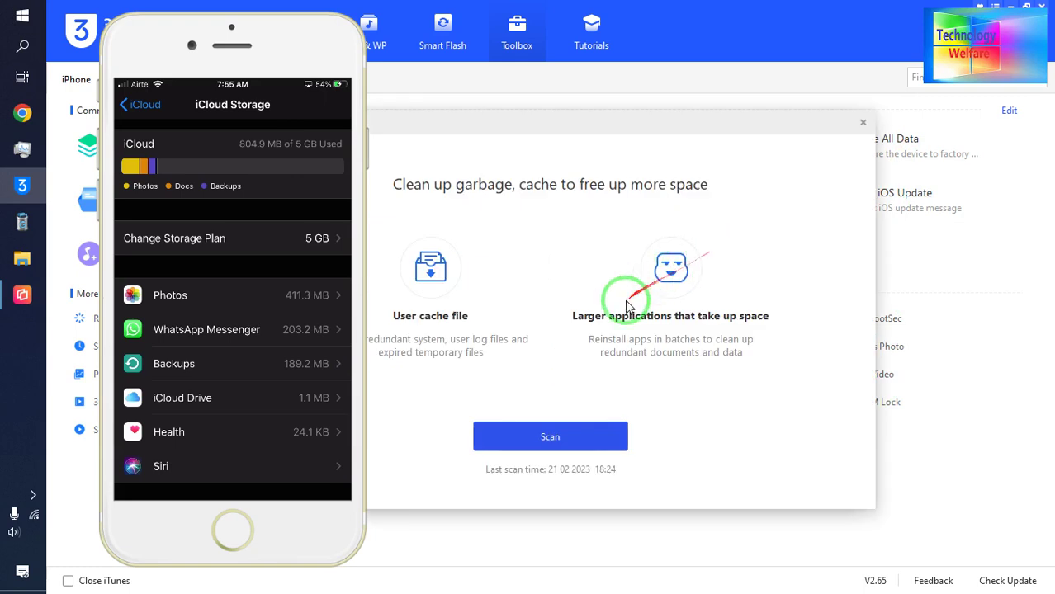
left_click(550, 435)
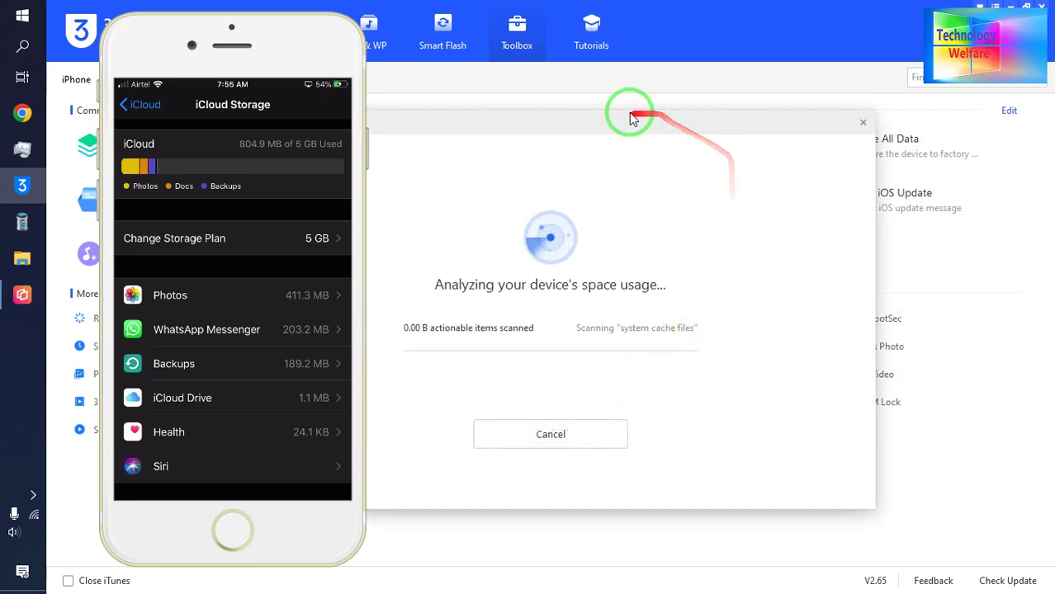
mouse_move(629, 116)
left_mouse_down()
mouse_move(777, 113)
mouse_move(763, 93)
mouse_move(791, 89)
mouse_move(784, 107)
left_mouse_up()
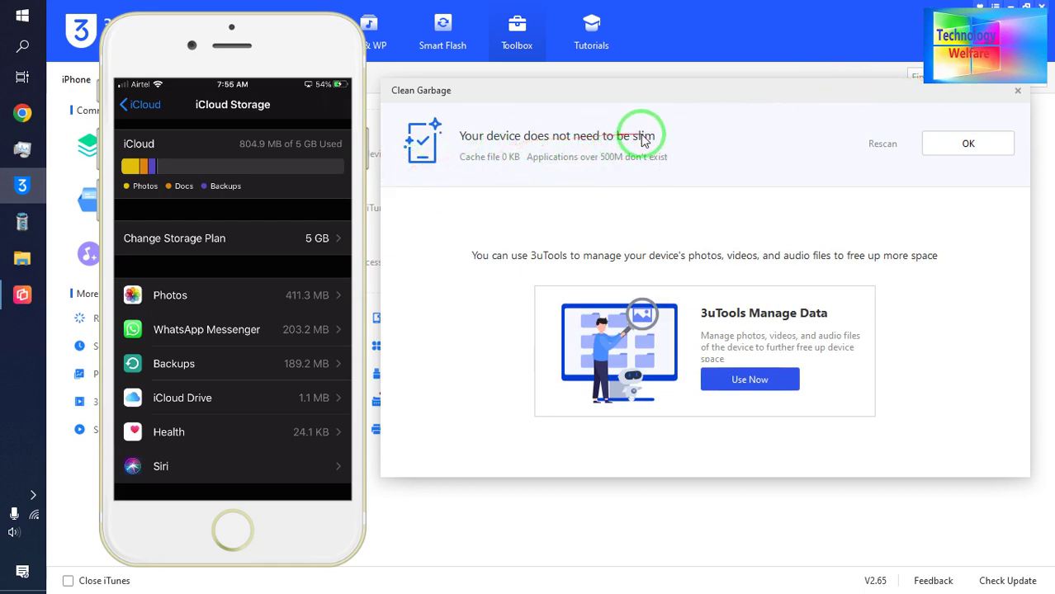
Step: Dismiss the Clean Garbage result dialog with OK
left_click(968, 146)
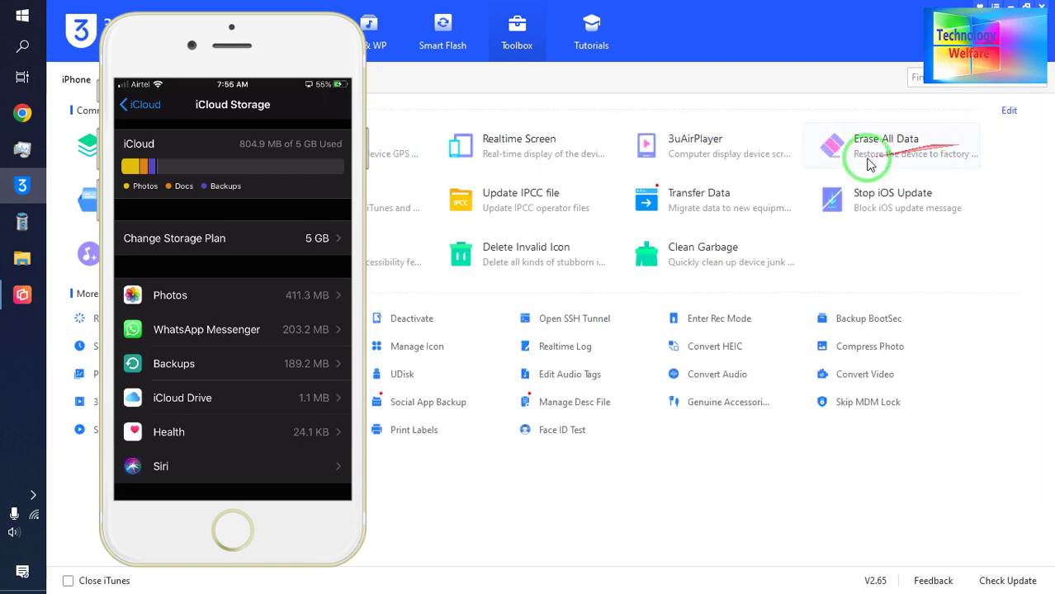